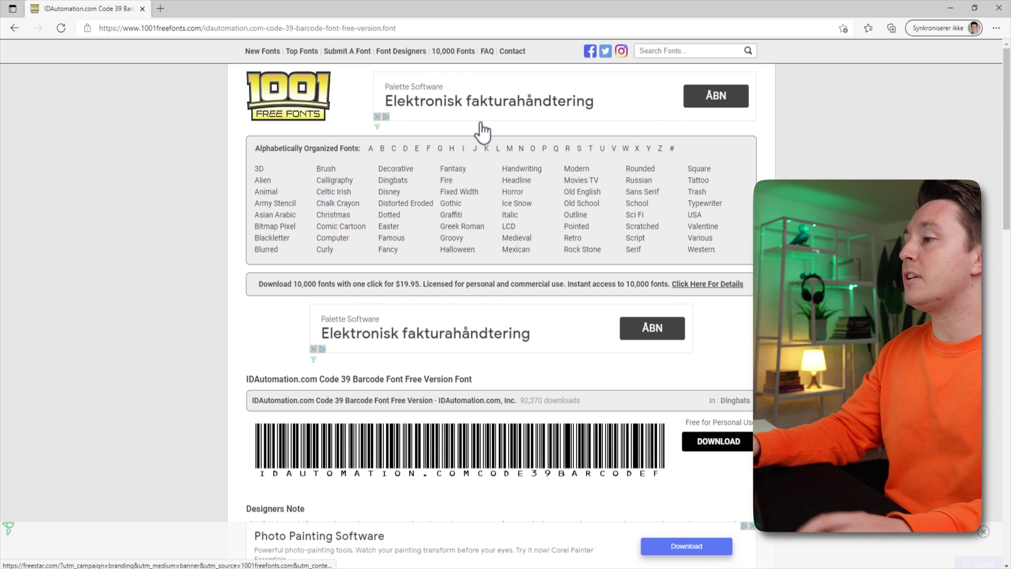
{"action": "scroll", "coordinate": [553, 237], "scroll_direction": "down", "scroll_amount": 3}
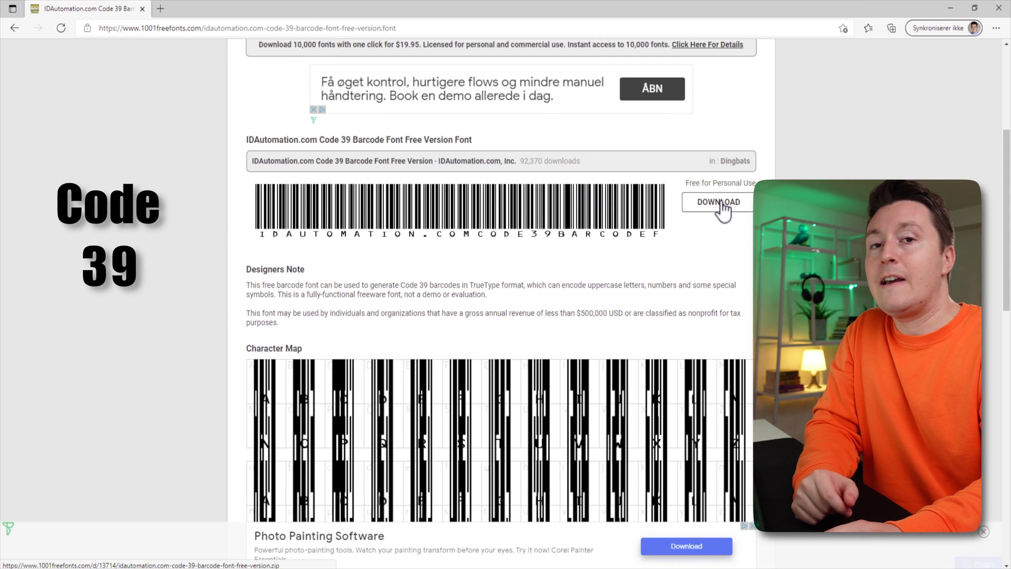
- Download the Code 39 font zip and preview its IDAutomationHC39M Free Version TrueType file
{"action": "left_click", "coordinate": [719, 207]}
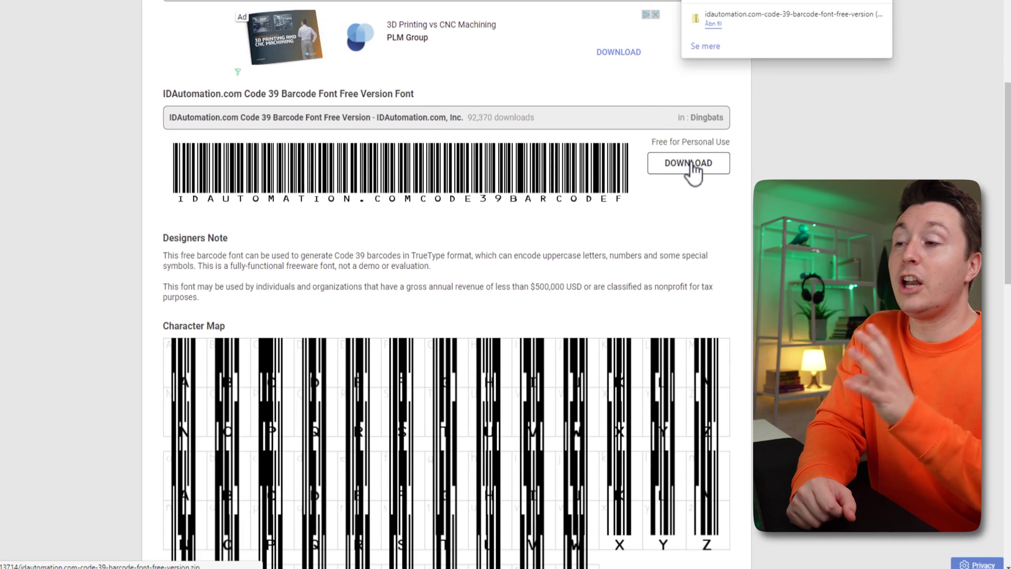
{"action": "left_click", "coordinate": [716, 32]}
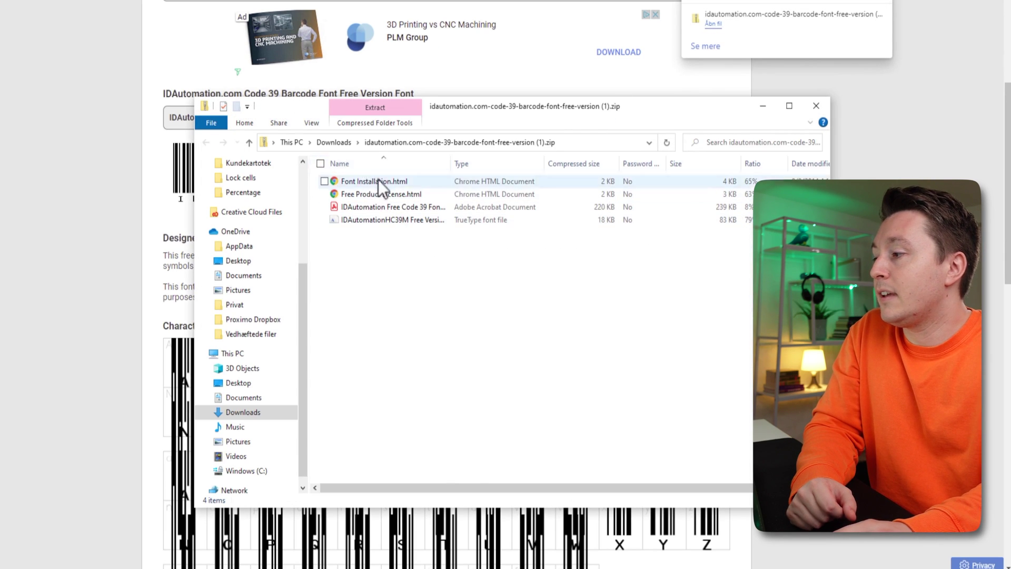
{"action": "left_click", "coordinate": [388, 222]}
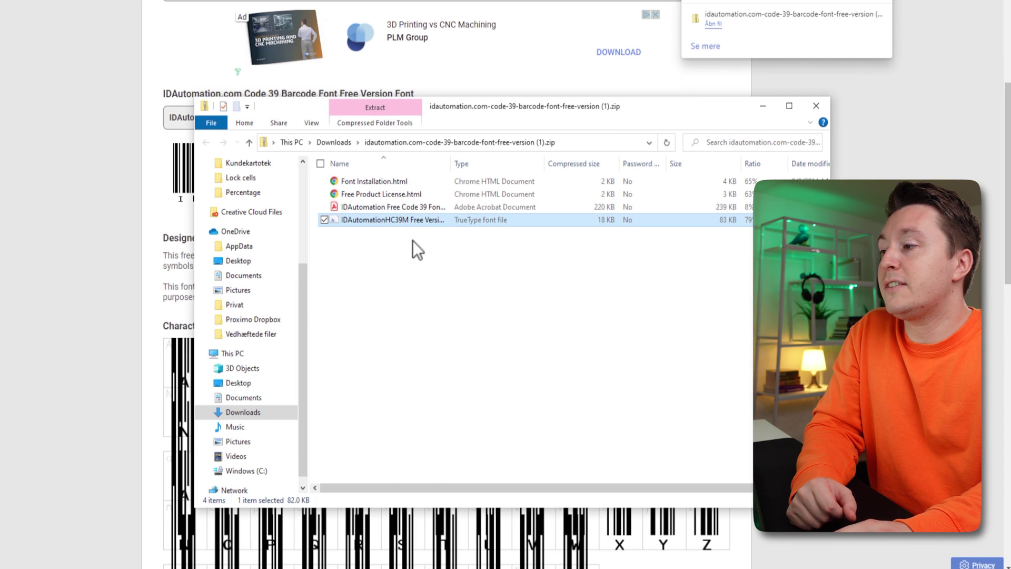
{"action": "double_click", "coordinate": [408, 221]}
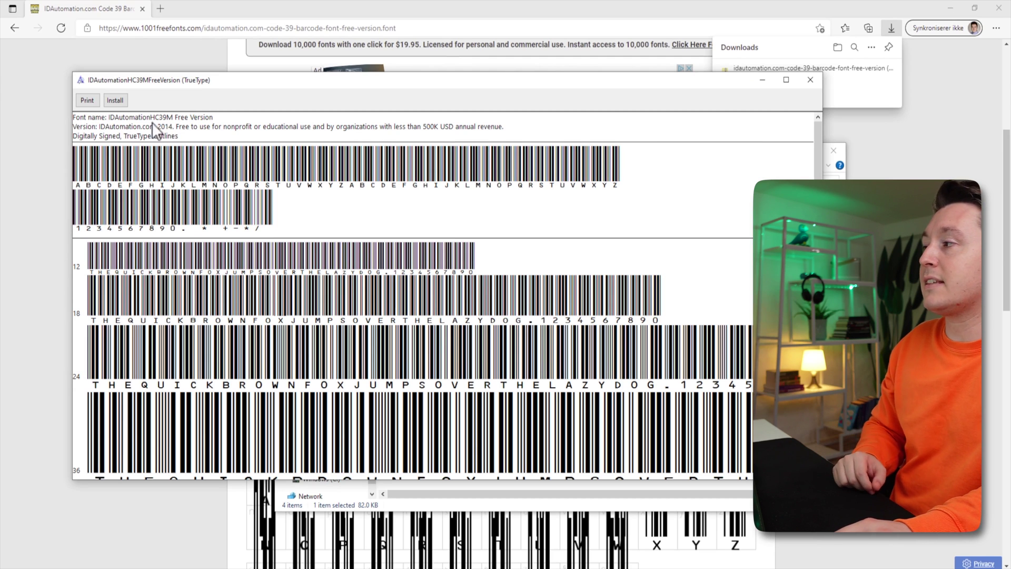
- Install the IDAutomationHC39M Free Version font, replacing the existing copy
{"action": "left_click", "coordinate": [122, 102]}
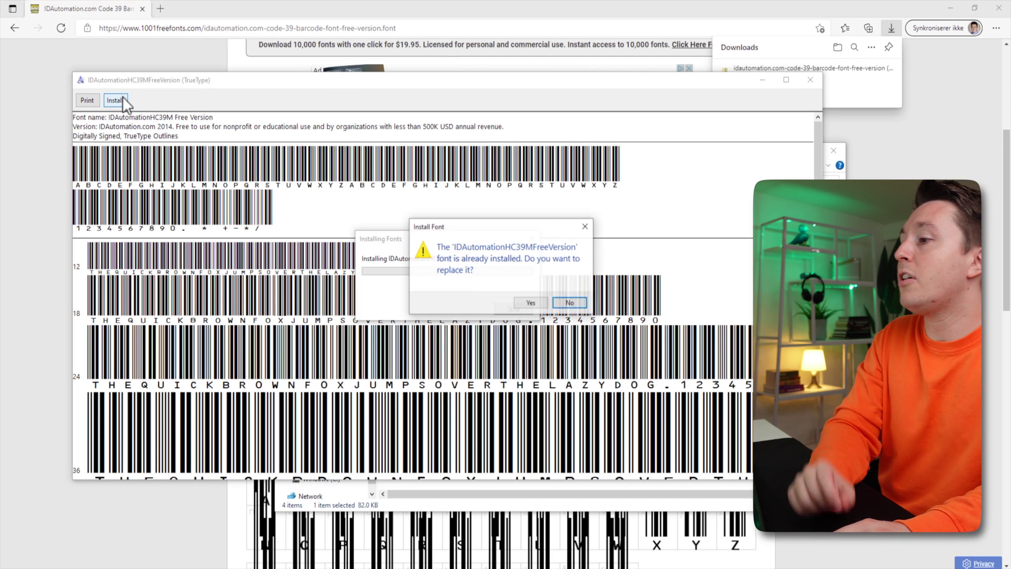
{"action": "left_click", "coordinate": [531, 302]}
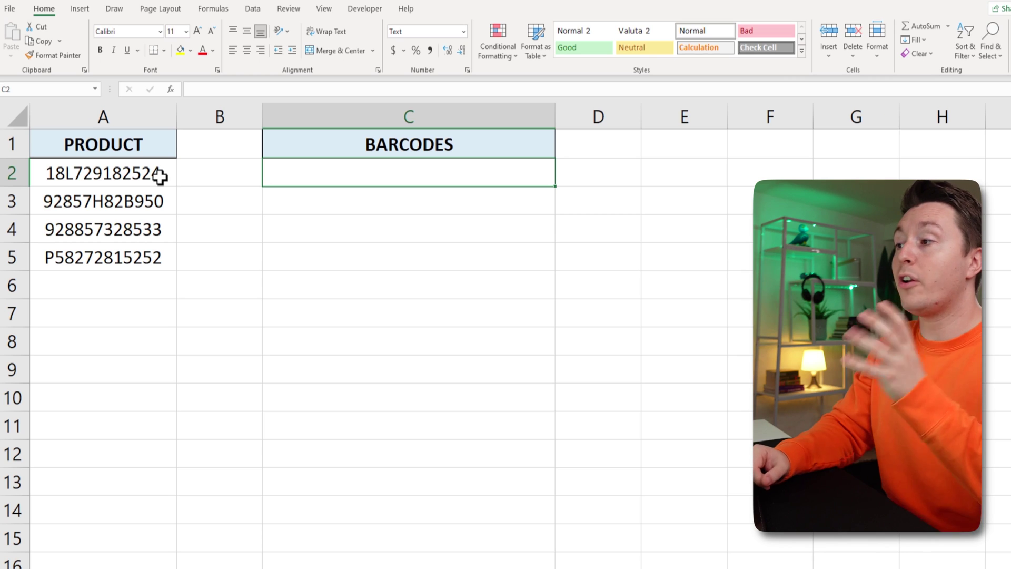
{"action": "left_click", "coordinate": [118, 278]}
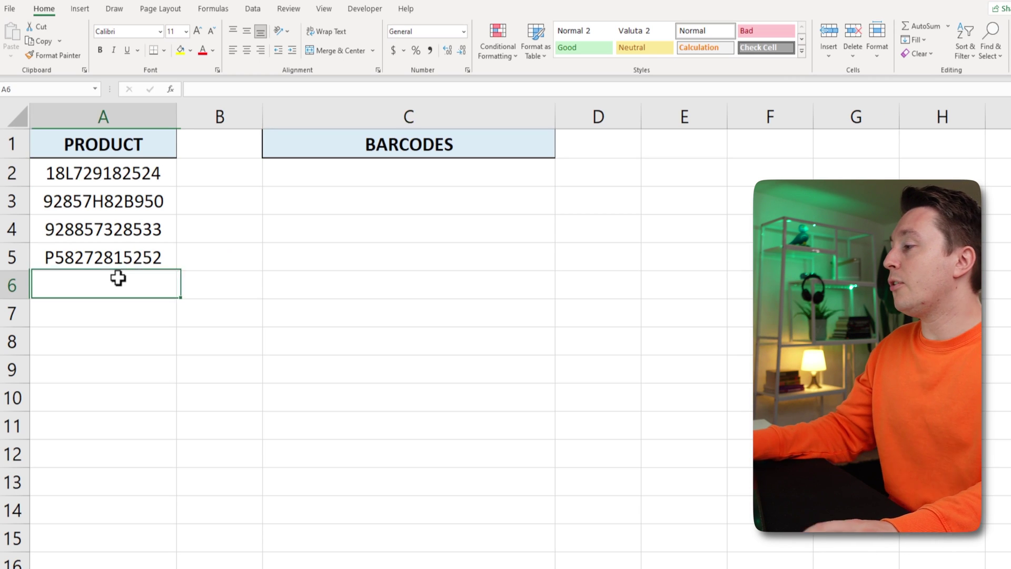
{"action": "type", "text": "002958198521"}
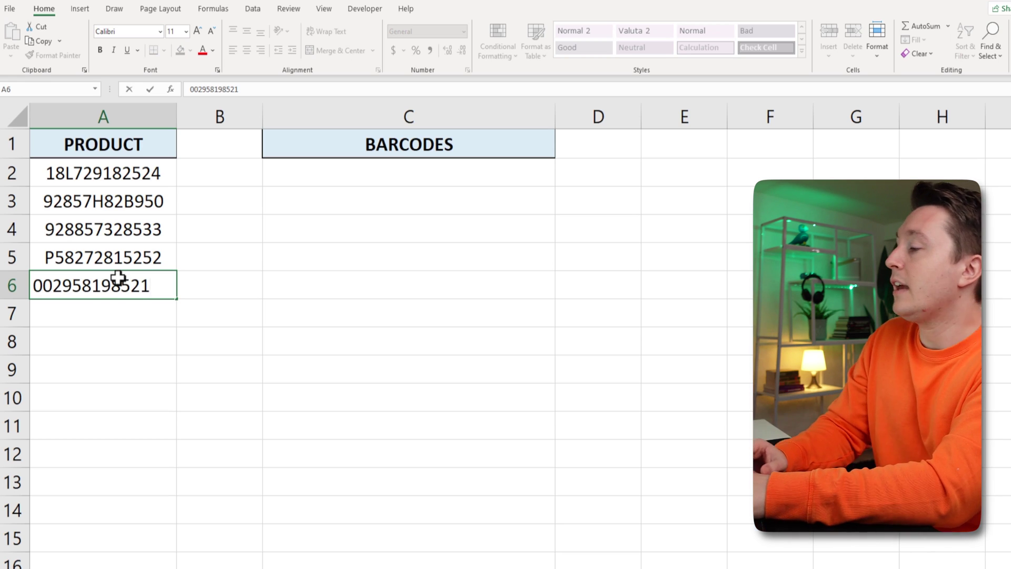
{"action": "key", "text": "Return"}
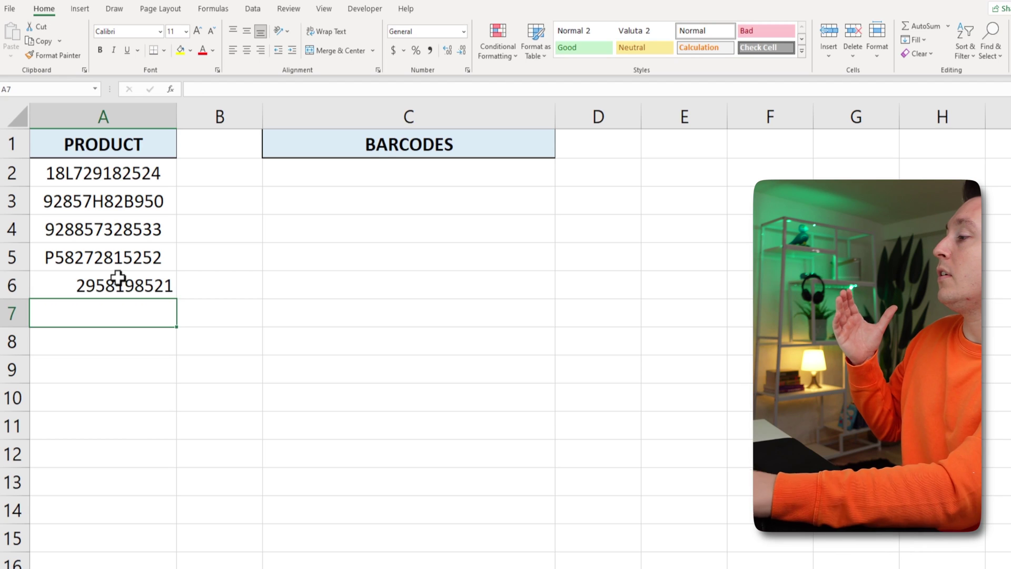
{"action": "left_click", "coordinate": [117, 277]}
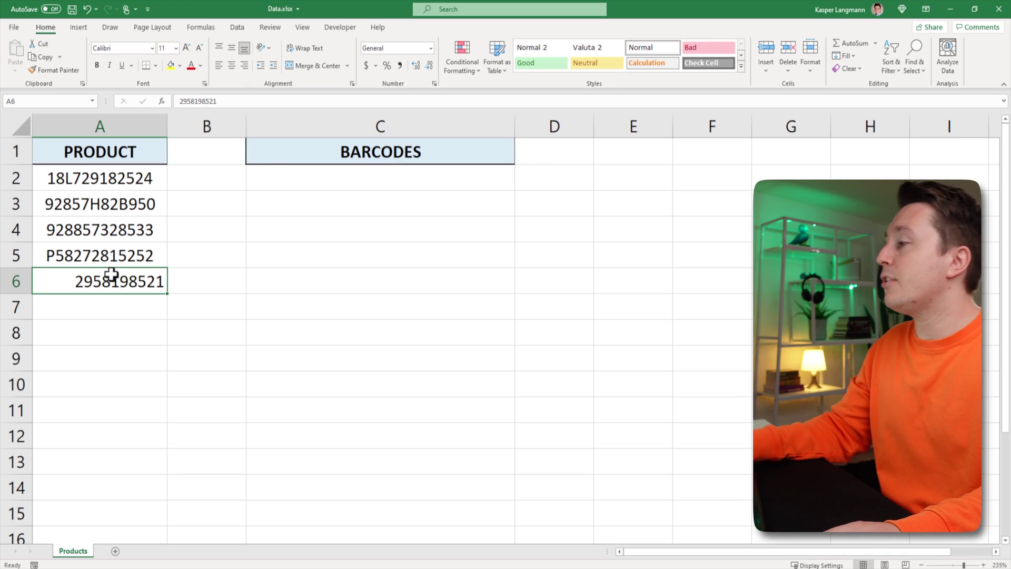
- Format the product codes in column A as Text, widen the column and re-enter A4 as text
{"action": "left_click_drag", "start_coordinate": [126, 179], "coordinate": [120, 364]}
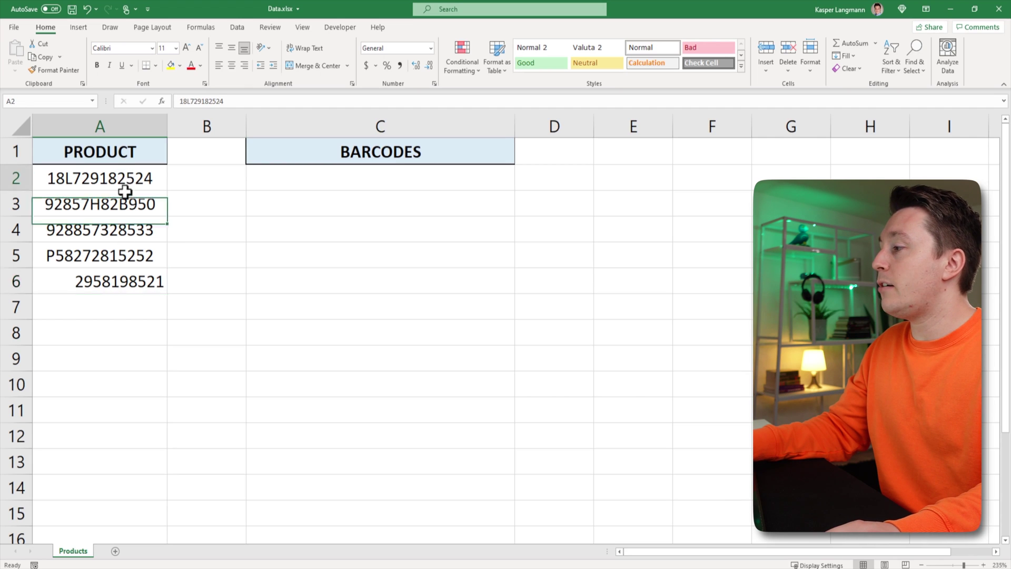
{"action": "left_click", "coordinate": [431, 49]}
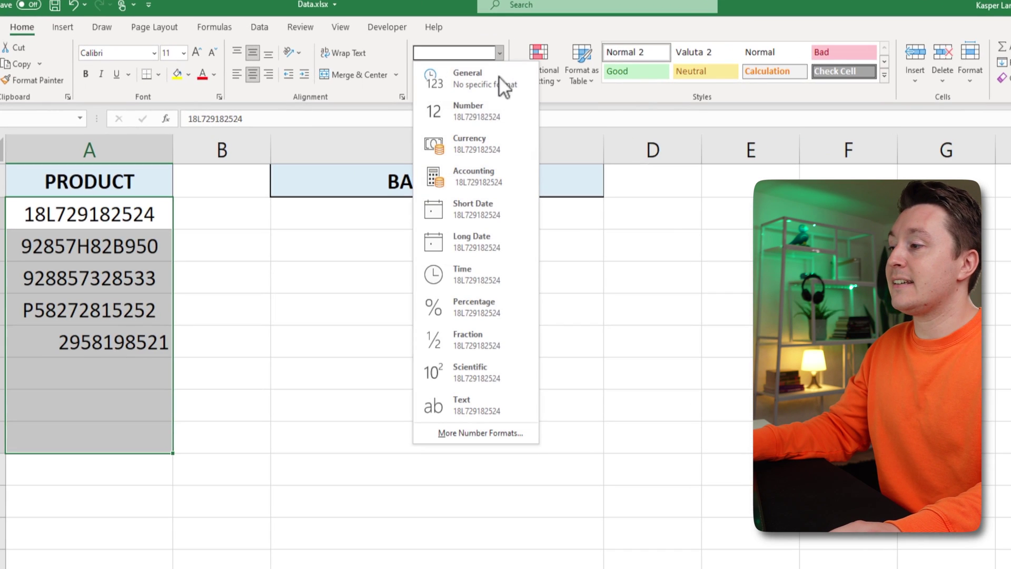
{"action": "left_click", "coordinate": [464, 403]}
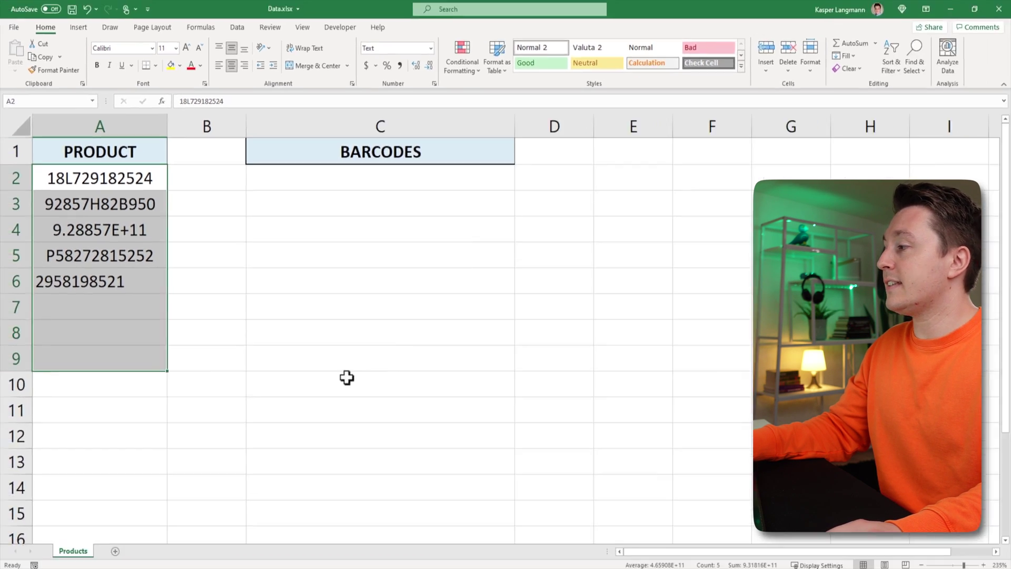
{"action": "double_click", "coordinate": [180, 124]}
{"action": "left_click", "coordinate": [140, 229]}
{"action": "double_click", "coordinate": [161, 229]}
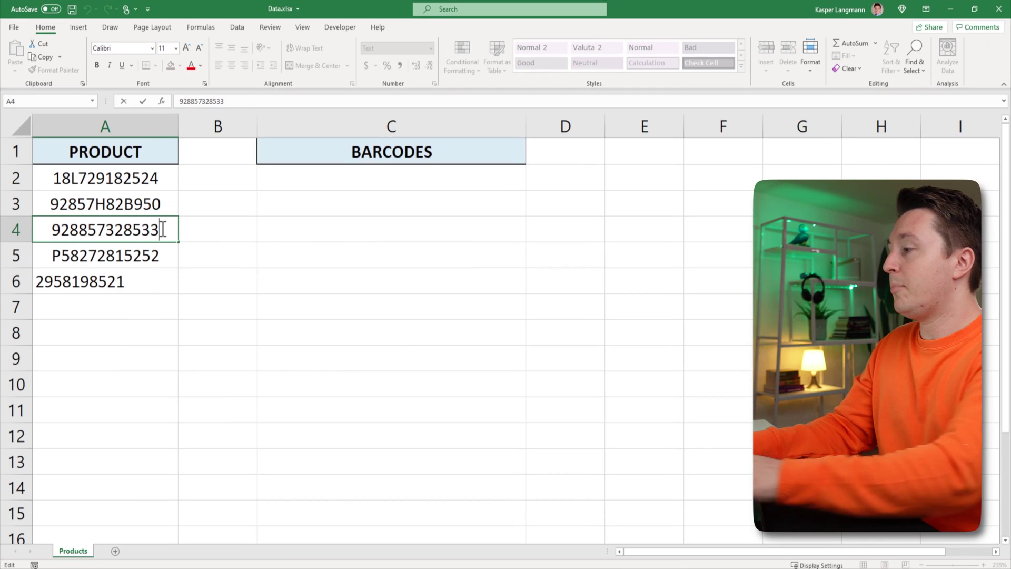
{"action": "key", "text": "Return"}
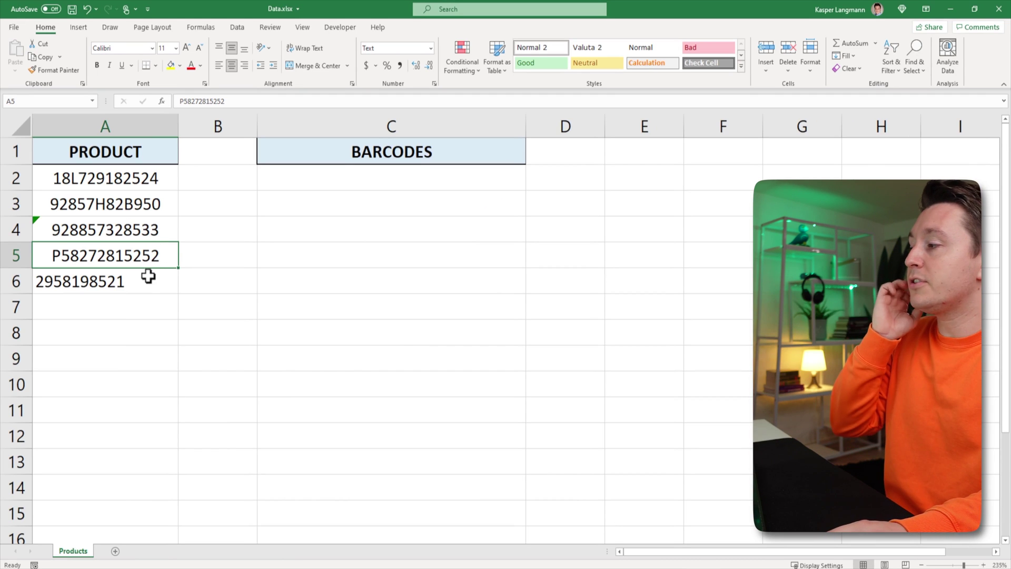
{"action": "left_click", "coordinate": [149, 276]}
{"action": "double_click", "coordinate": [149, 277]}
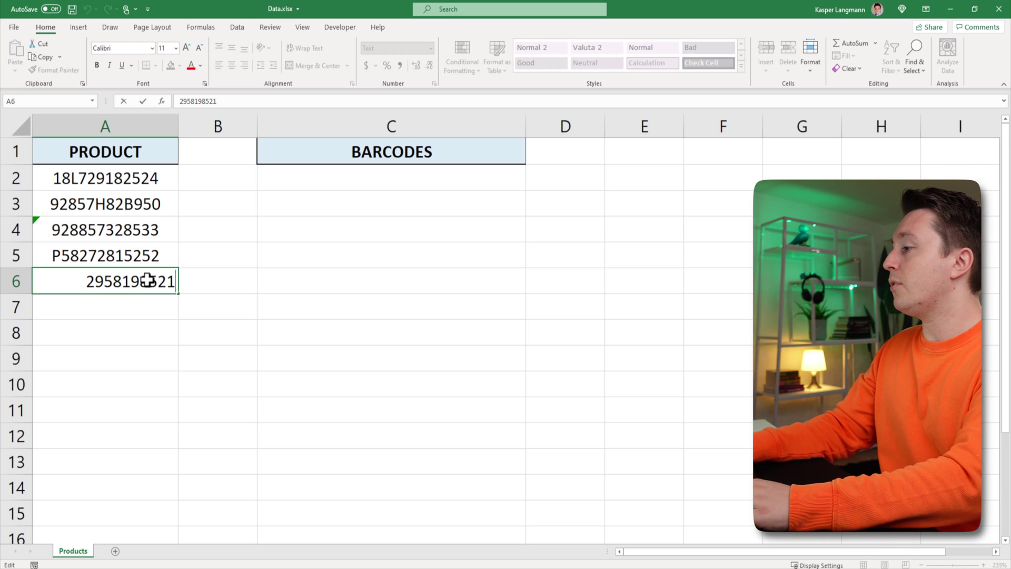
{"action": "type", "text": "0"}
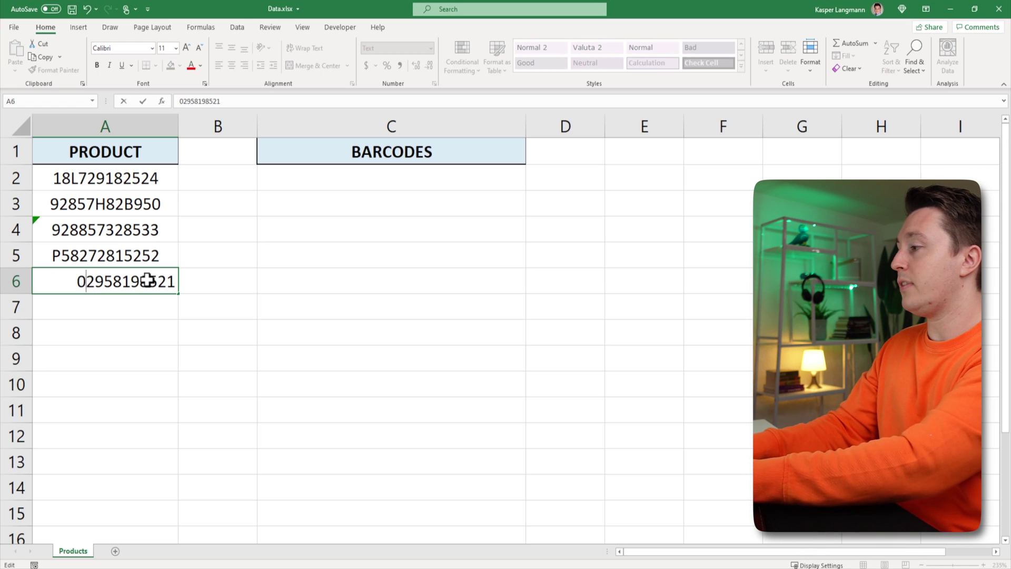
{"action": "type", "text": "0"}
{"action": "key", "text": "Return"}
{"action": "left_click", "coordinate": [148, 281]}
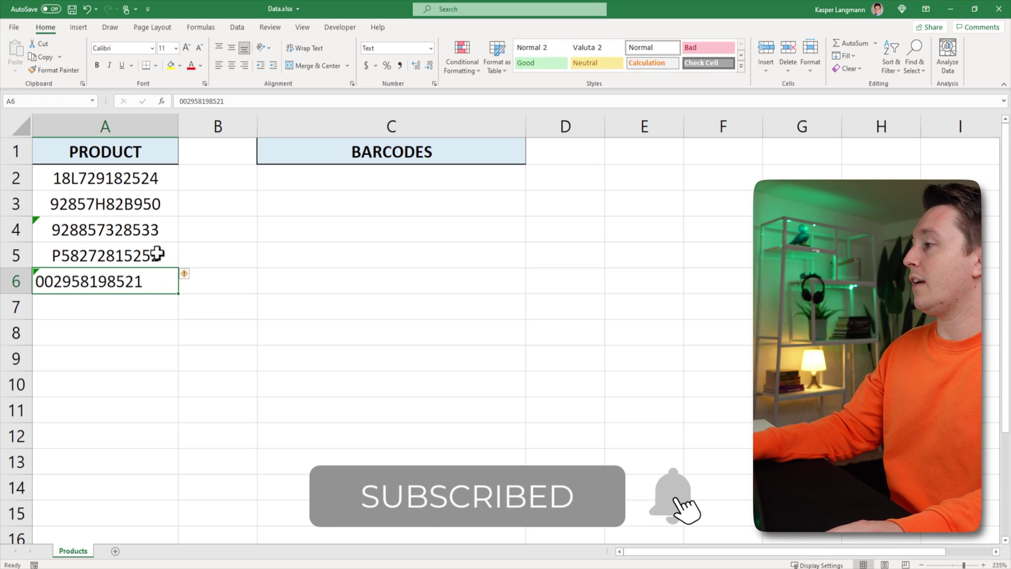
- Centre the product codes in column A horizontally
{"action": "left_click", "coordinate": [140, 125]}
{"action": "left_click", "coordinate": [234, 66]}
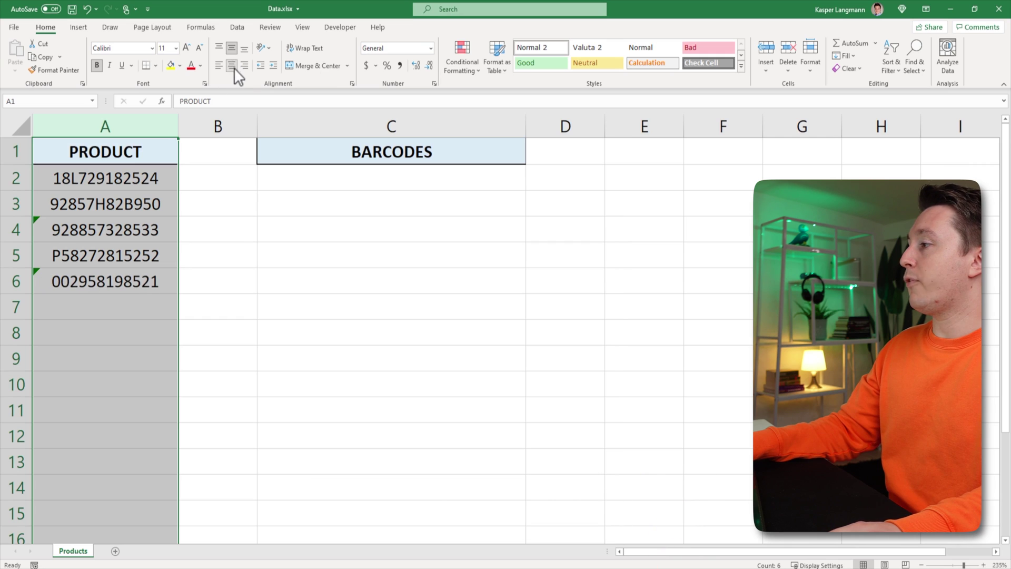
{"action": "left_click", "coordinate": [131, 281]}
{"action": "left_click", "coordinate": [351, 181]}
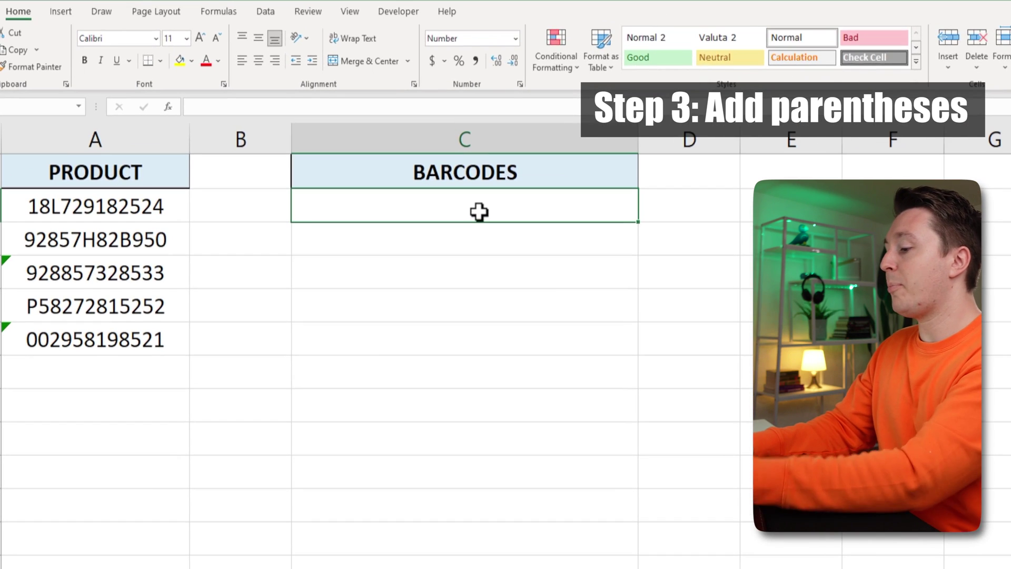
{"action": "type", "text": "=\"(\"&"}
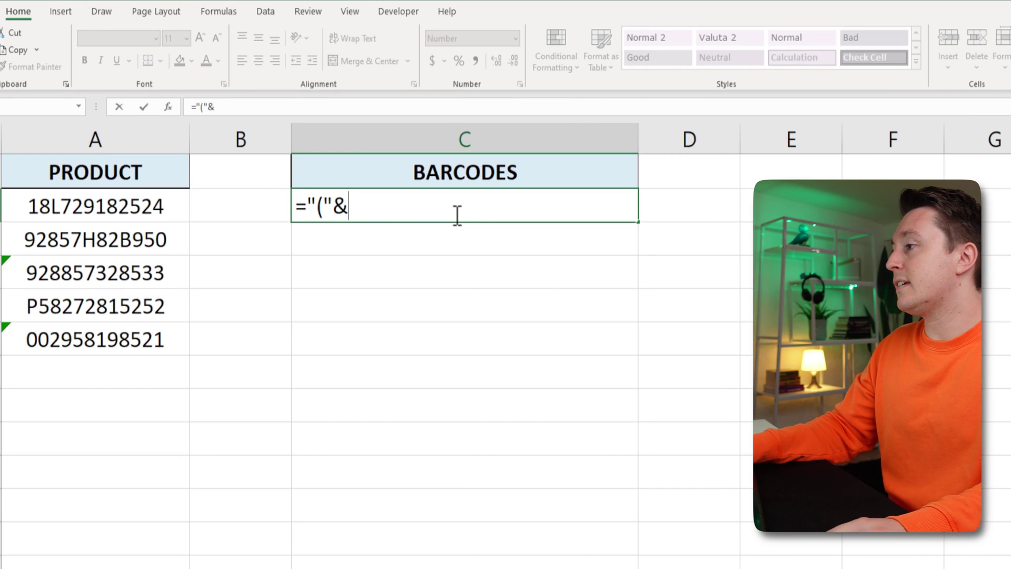
- Enter ="("&A2&")" in C2 and fill it down to C6 to bracket each product code
{"action": "left_click", "coordinate": [95, 206]}
{"action": "type", "text": "&"}
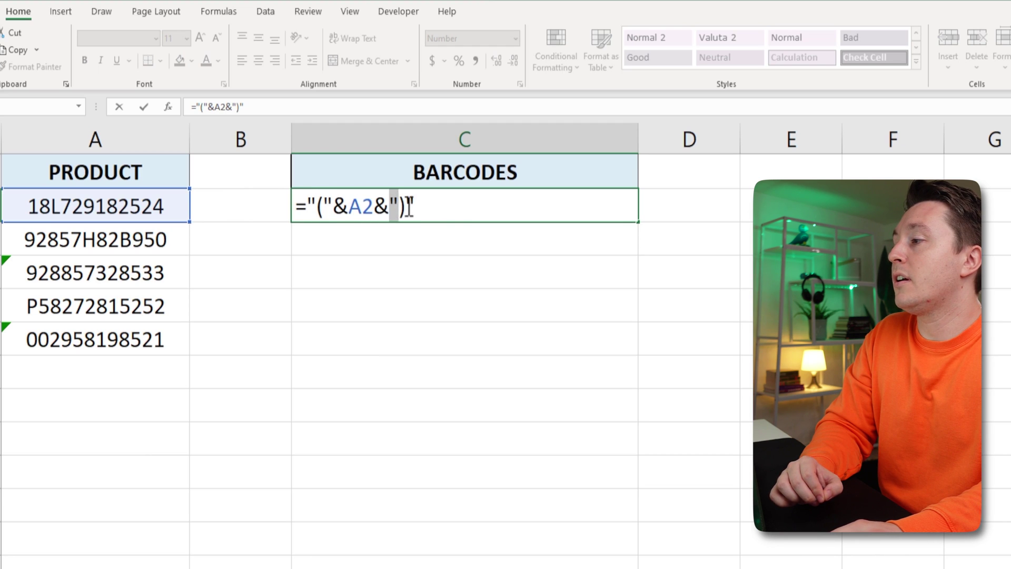
{"action": "key", "text": "Left"}
{"action": "key", "text": "Left"}
{"action": "key", "text": "Left"}
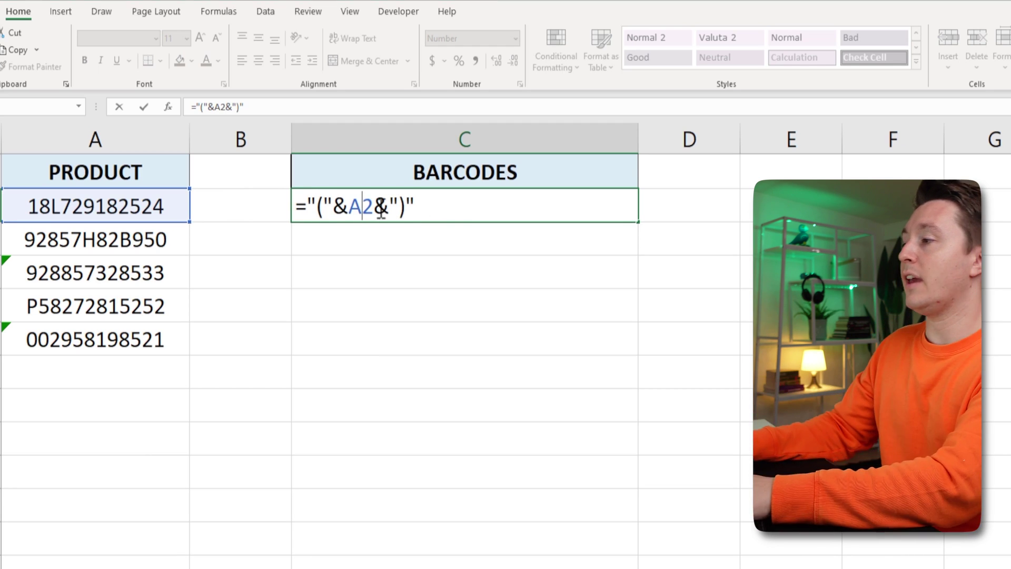
{"action": "key", "text": "Return"}
{"action": "left_click", "coordinate": [380, 211]}
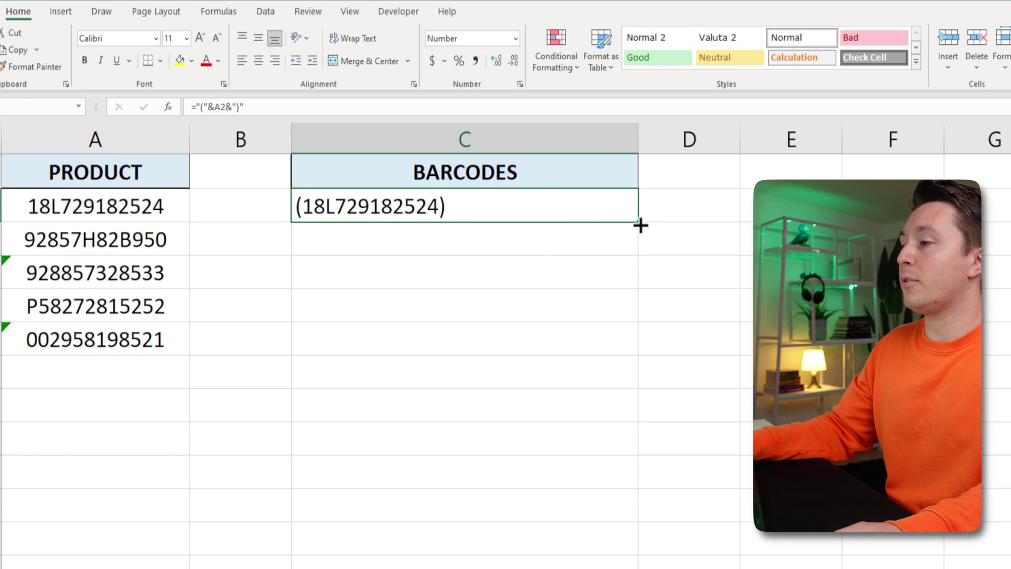
{"action": "left_click_drag", "start_coordinate": [640, 226], "coordinate": [628, 350]}
{"action": "left_click", "coordinate": [459, 247]}
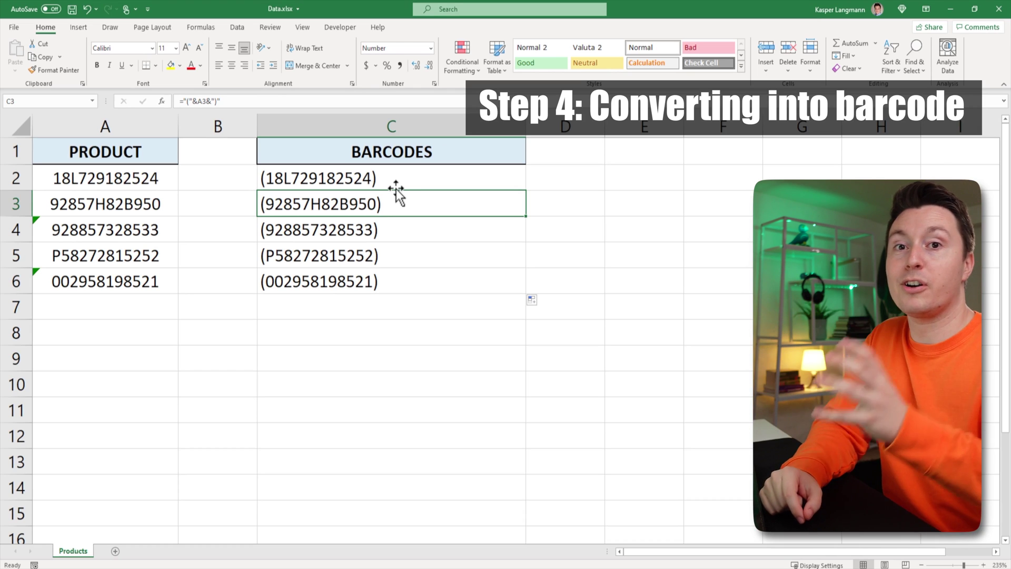
- Apply the IDAutomationHC39 font to C2:C6 so the bracketed codes render as Code 39 barcodes
{"action": "left_click_drag", "start_coordinate": [404, 178], "coordinate": [407, 288]}
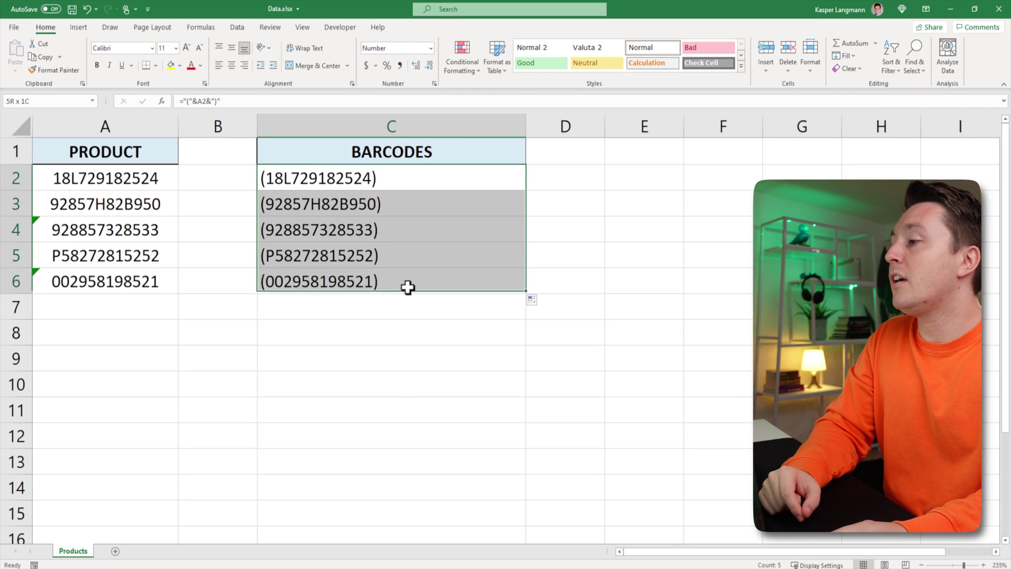
{"action": "left_click", "coordinate": [120, 33]}
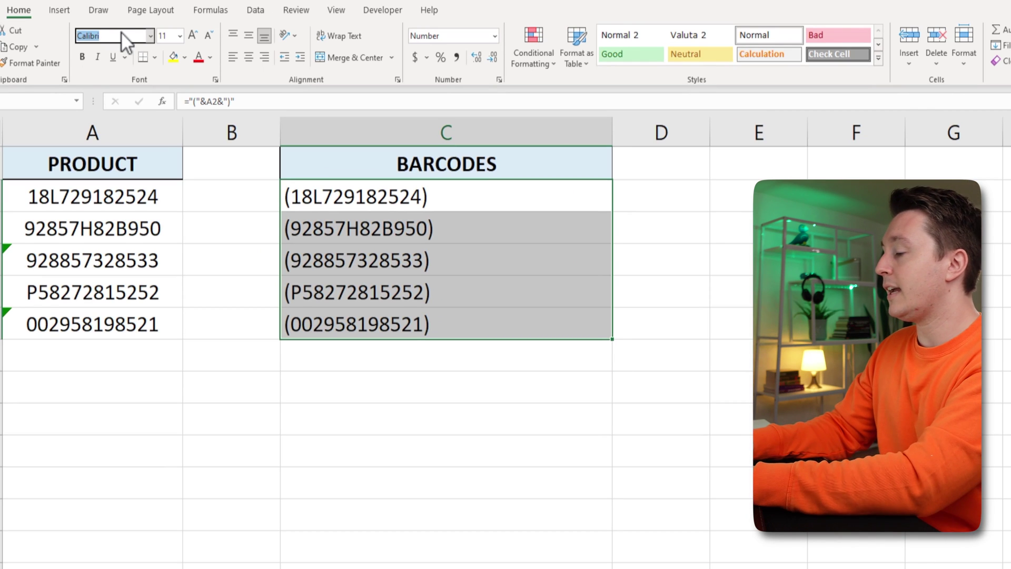
{"action": "type", "text": "IDAutomationHC39"}
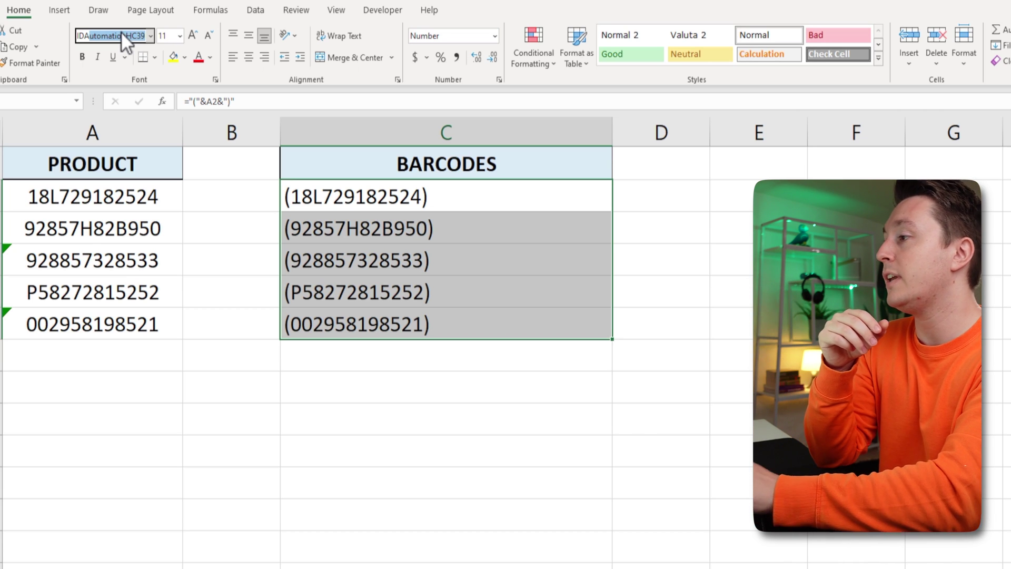
{"action": "key", "text": "Return"}
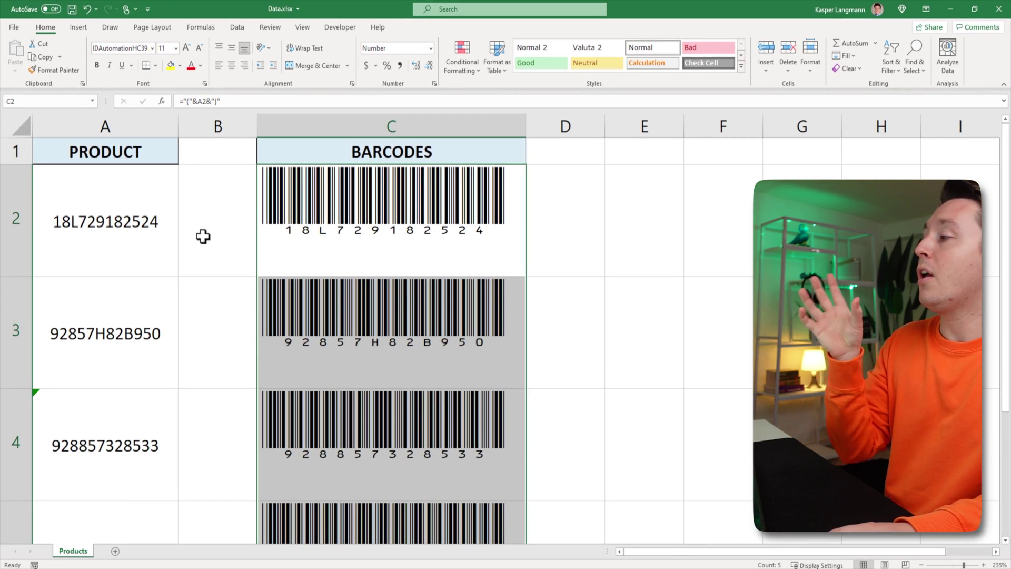
{"action": "left_click", "coordinate": [147, 215]}
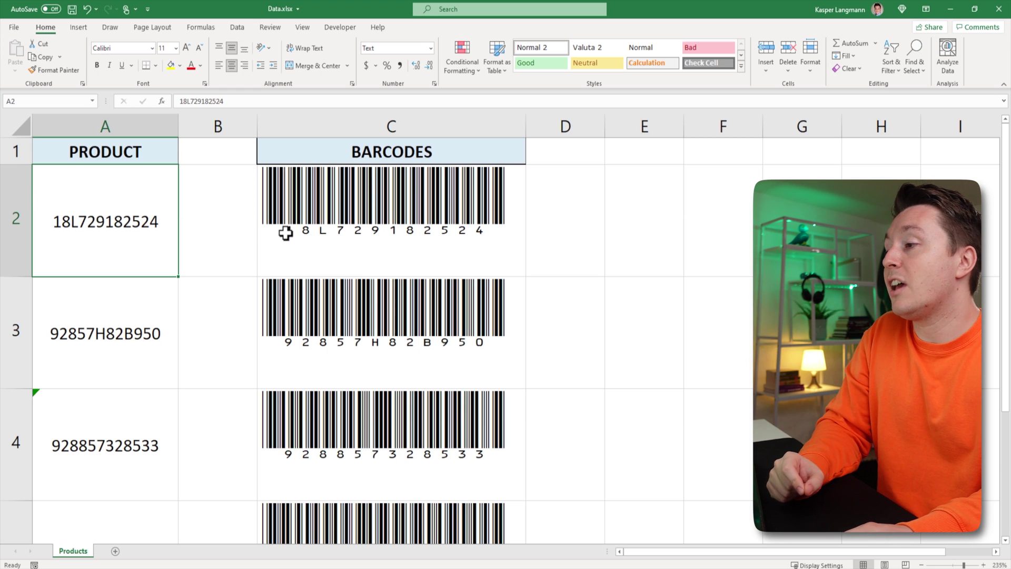
{"action": "left_click", "coordinate": [446, 252]}
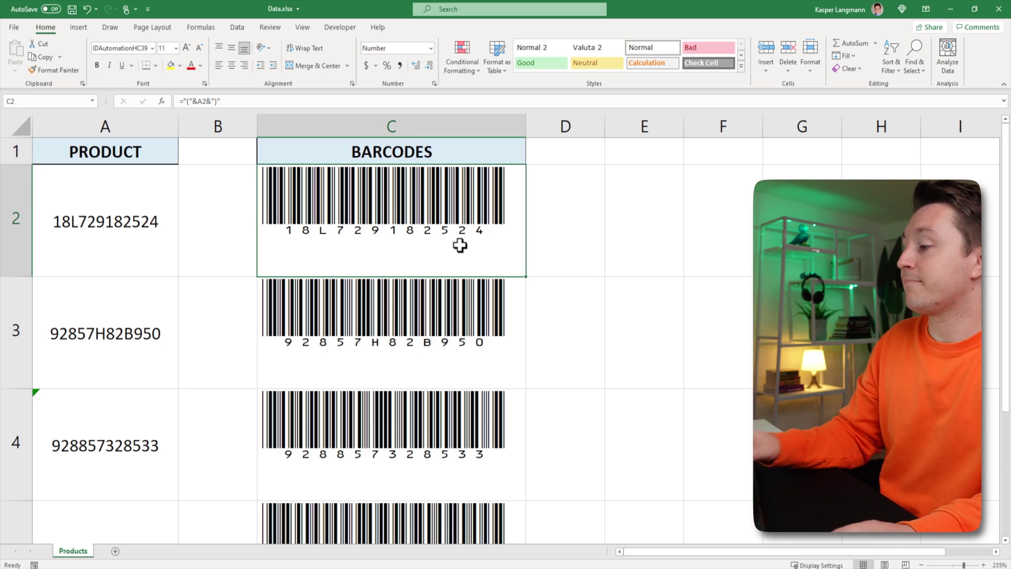
{"action": "scroll", "coordinate": [458, 247], "scroll_direction": "down", "scroll_amount": 4}
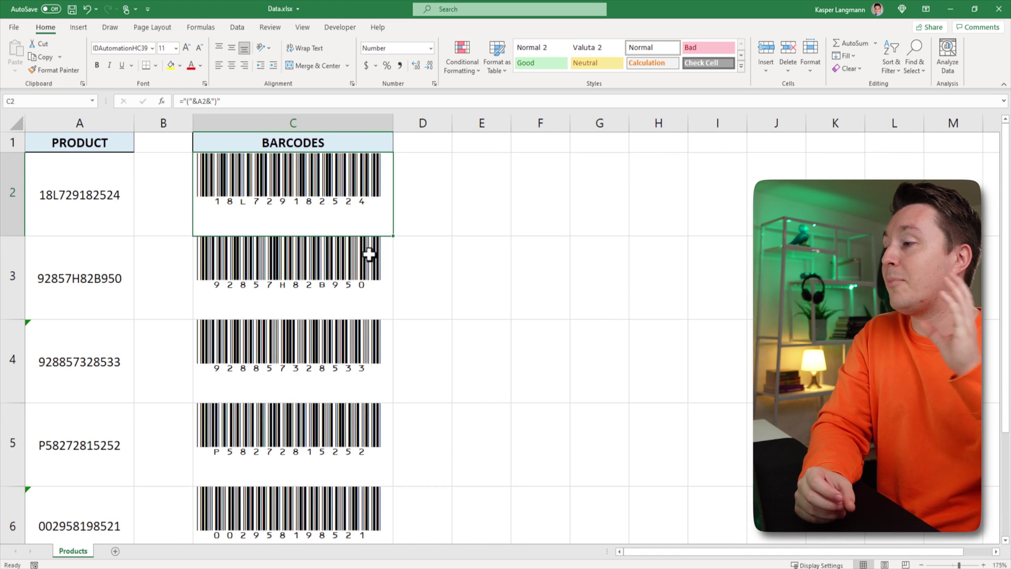